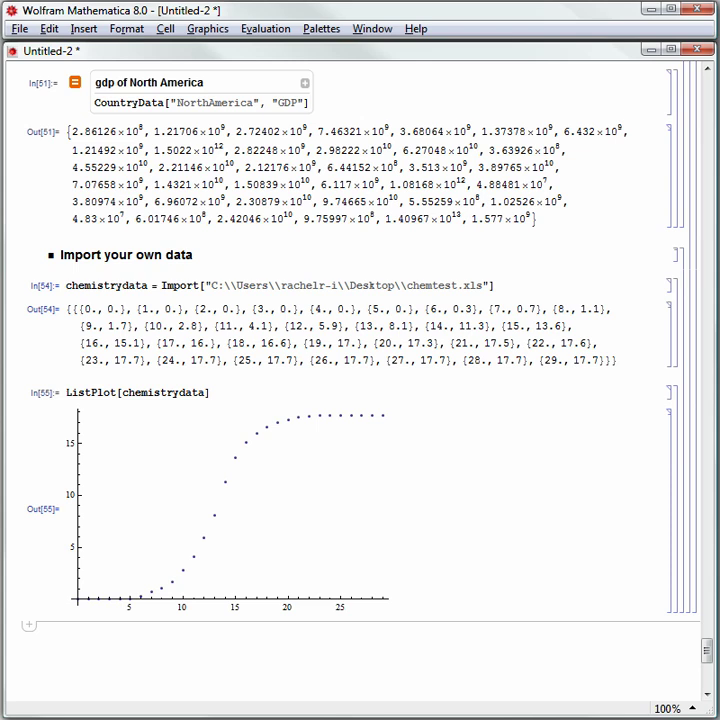
- Add a 'Presentations' Section heading below the chemistry plot
{"action": "left_click", "coordinate": [30, 667]}
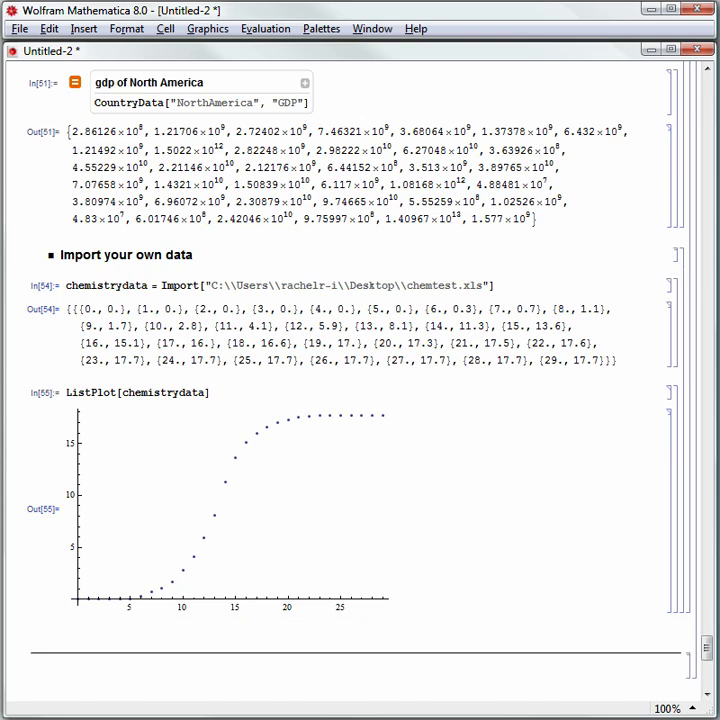
{"action": "key", "text": "alt+4"}
{"action": "type", "text": "Presentations"}
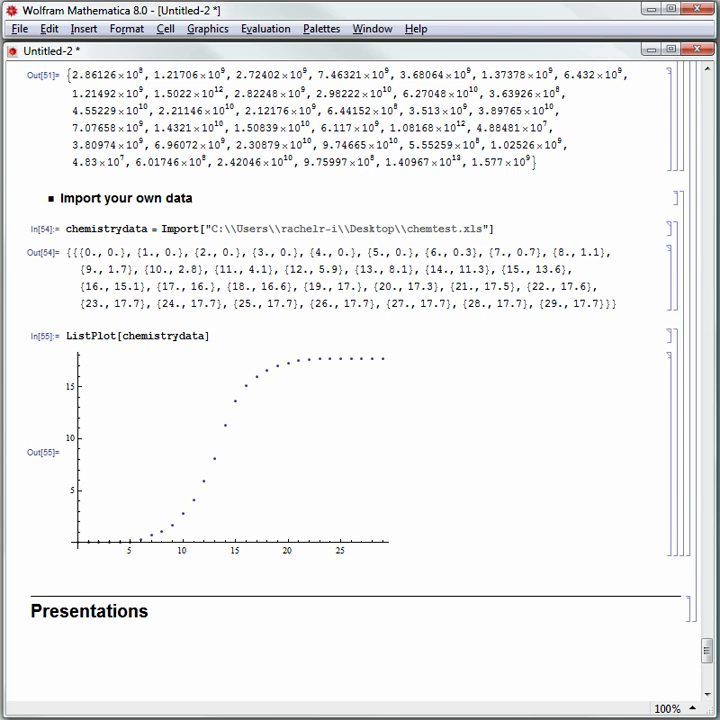
{"action": "key", "text": "Down"}
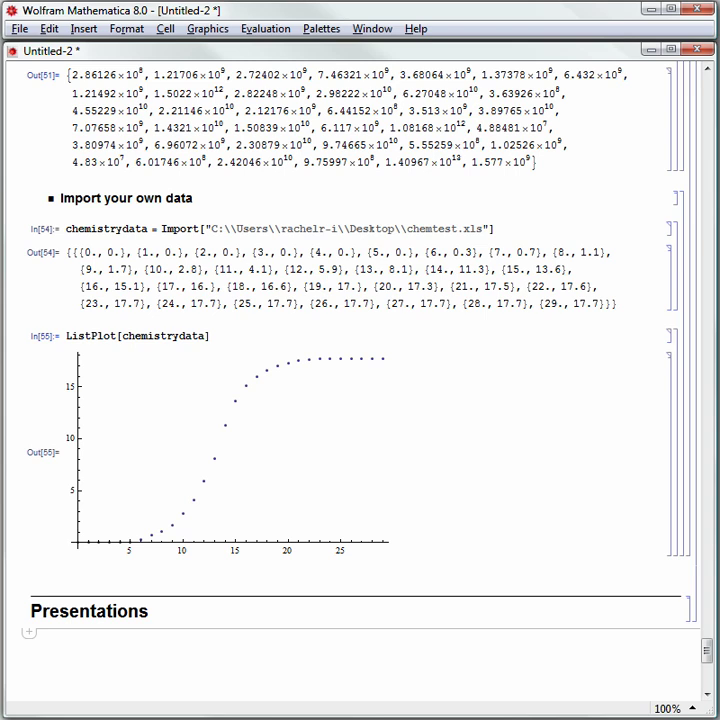
- Add a bulleted Item cell reading 'Slide Show' under the Presentations heading
{"action": "key", "text": "alt+7"}
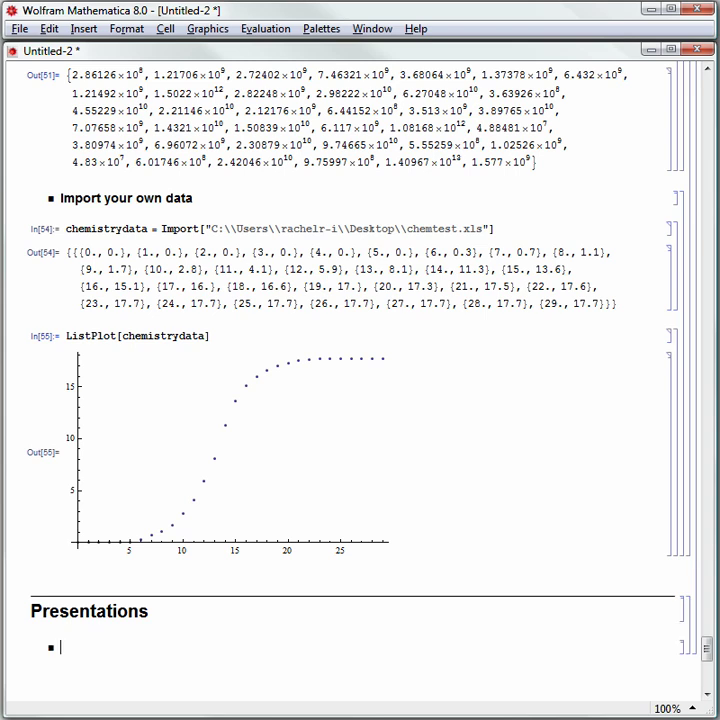
{"action": "type", "text": "Slide Show"}
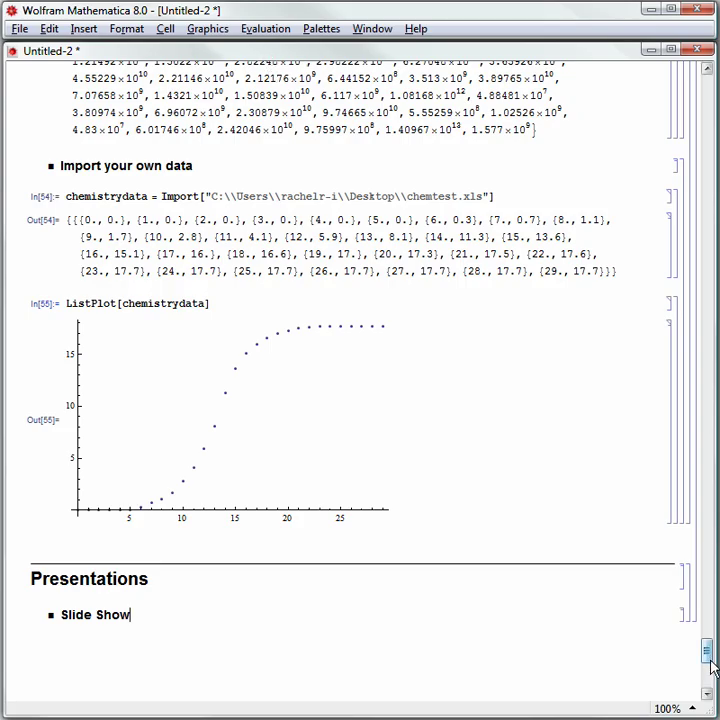
{"action": "scroll", "coordinate": [708, 652], "scroll_direction": "up", "scroll_amount": 3}
{"action": "mouse_move", "coordinate": [708, 650]}
{"action": "left_mouse_down"}
{"action": "mouse_move", "coordinate": [704, 394]}
{"action": "mouse_move", "coordinate": [712, 667]}
{"action": "left_mouse_up"}
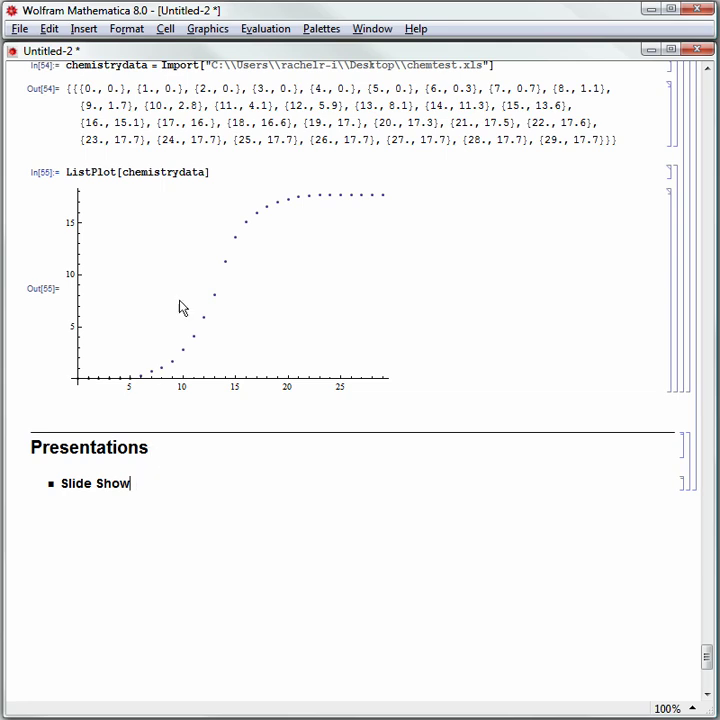
- Build a slide show from the current document with slide breaks before every Section cell
{"action": "left_click", "coordinate": [327, 30]}
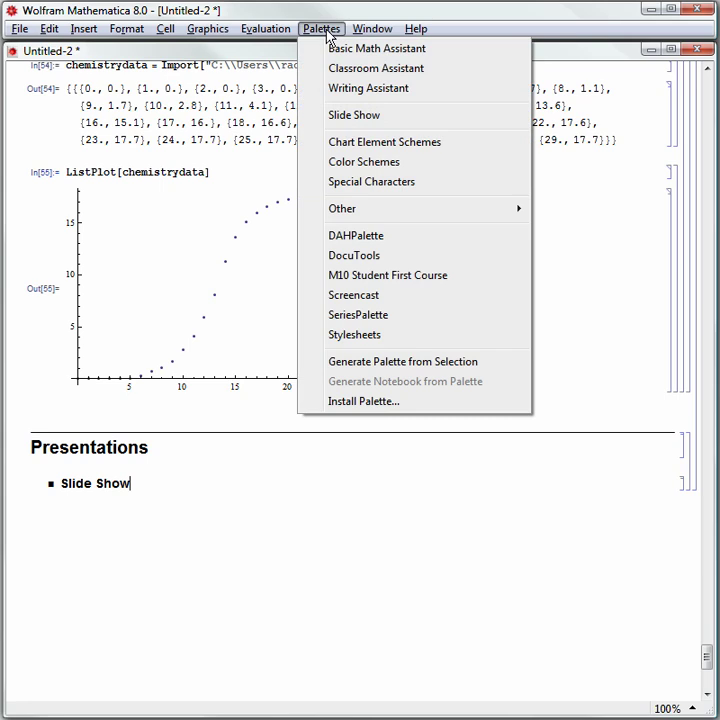
{"action": "left_click", "coordinate": [356, 116]}
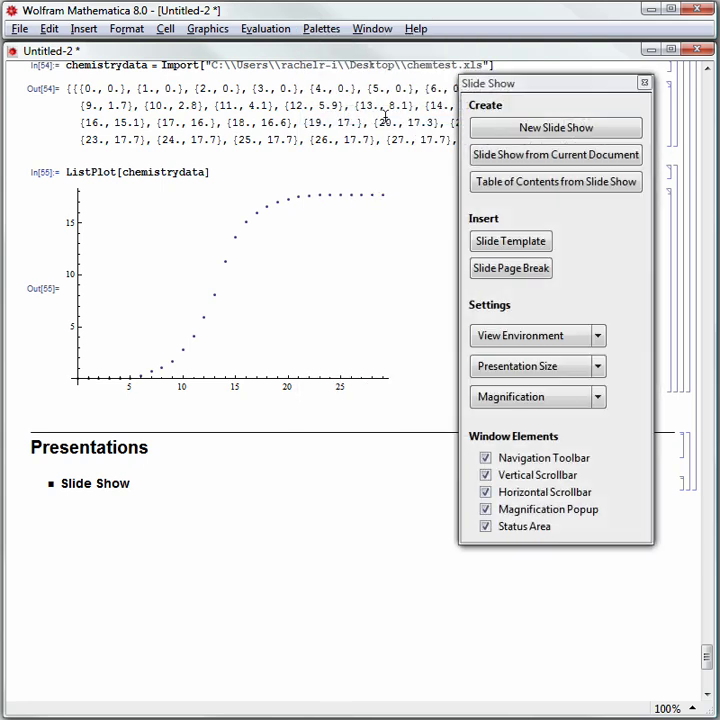
{"action": "left_click", "coordinate": [546, 163]}
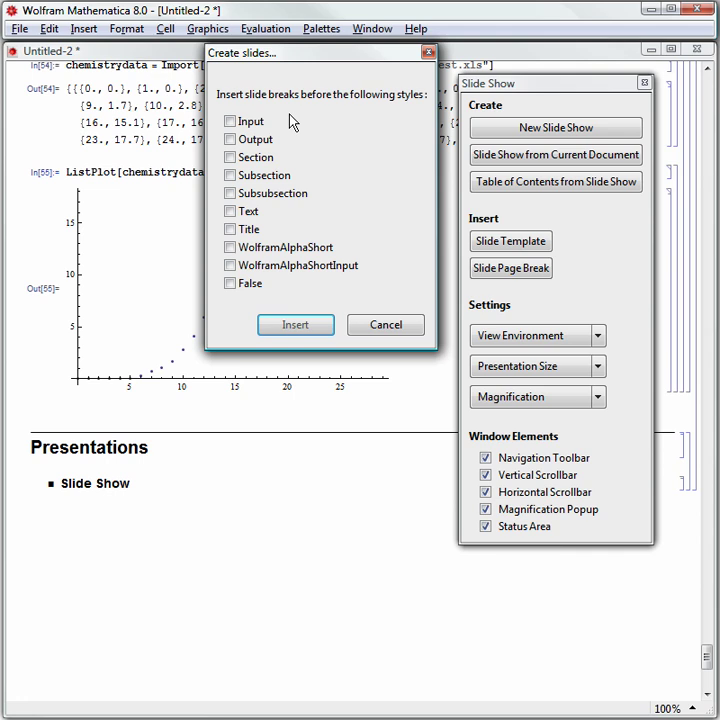
{"action": "left_click", "coordinate": [230, 158]}
- Confirm the slides and set the notebook's View Environment to SlideShow
{"action": "left_click", "coordinate": [296, 325]}
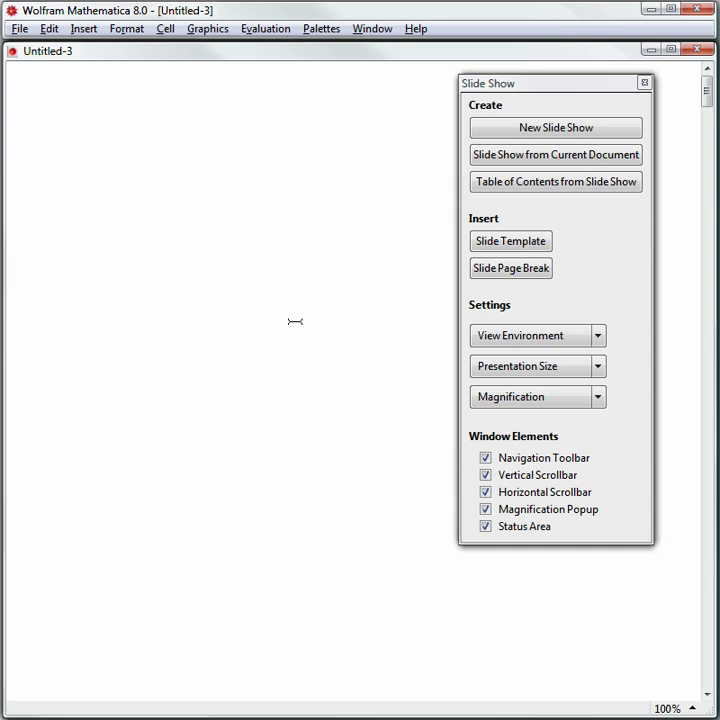
{"action": "left_click", "coordinate": [659, 85]}
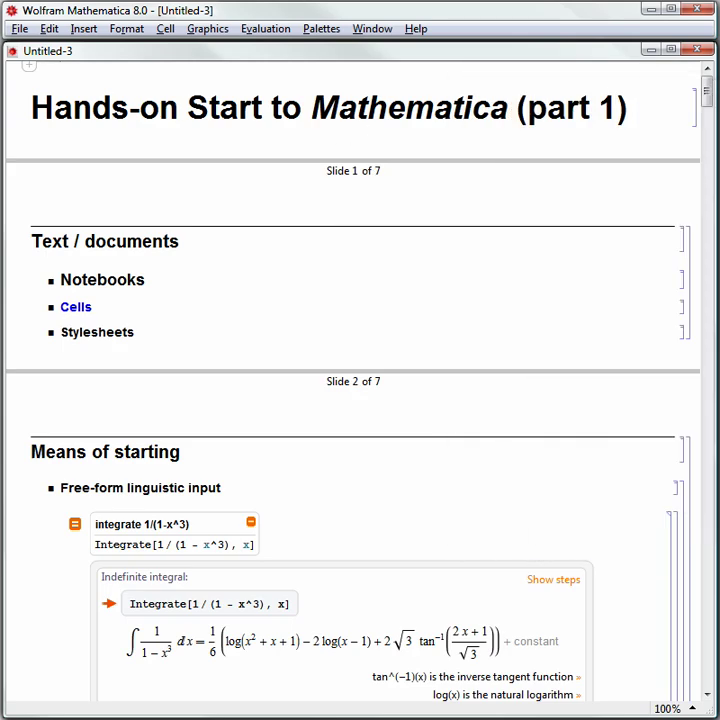
{"action": "left_click_drag", "start_coordinate": [710, 96], "coordinate": [641, 50]}
{"action": "left_click", "coordinate": [583, 302]}
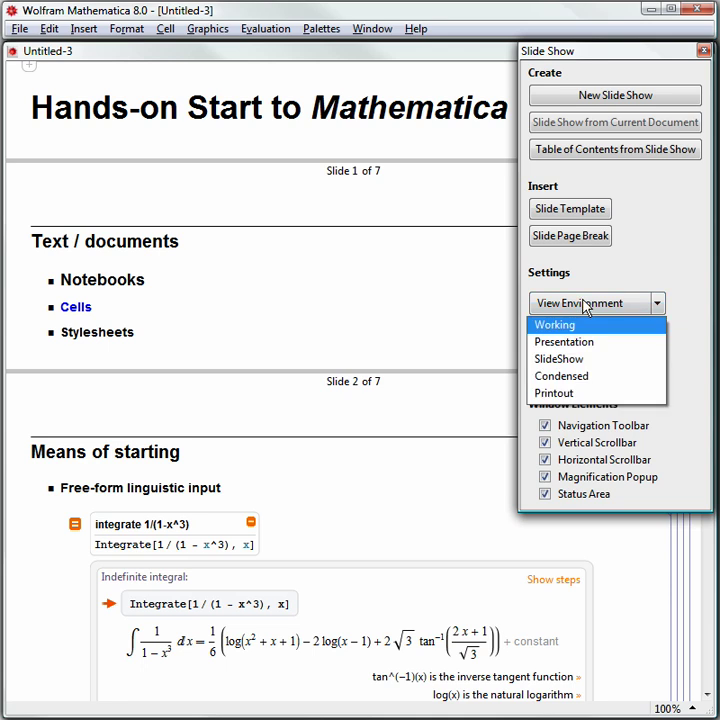
{"action": "left_click", "coordinate": [581, 360]}
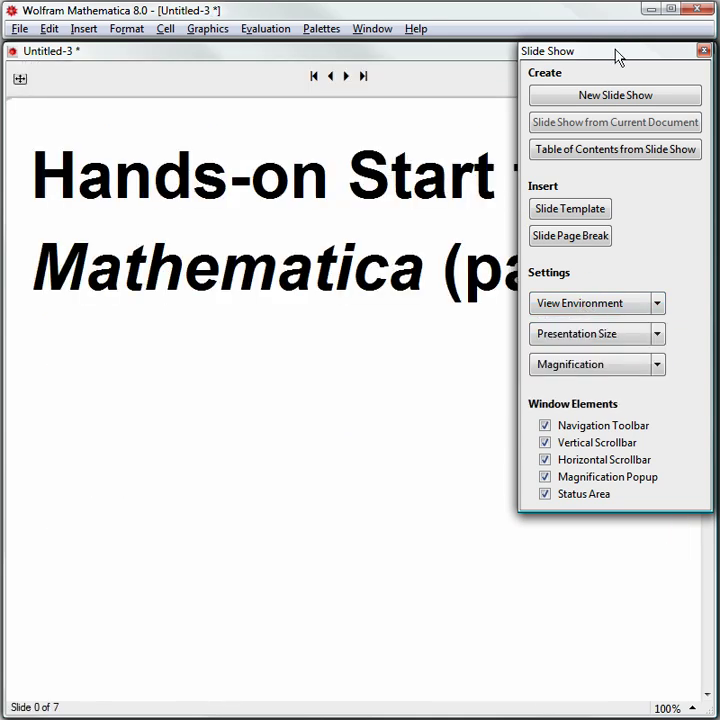
{"action": "left_click", "coordinate": [704, 50]}
- Advance through the slides to slide 4, Basic graphics
{"action": "left_click", "coordinate": [347, 78]}
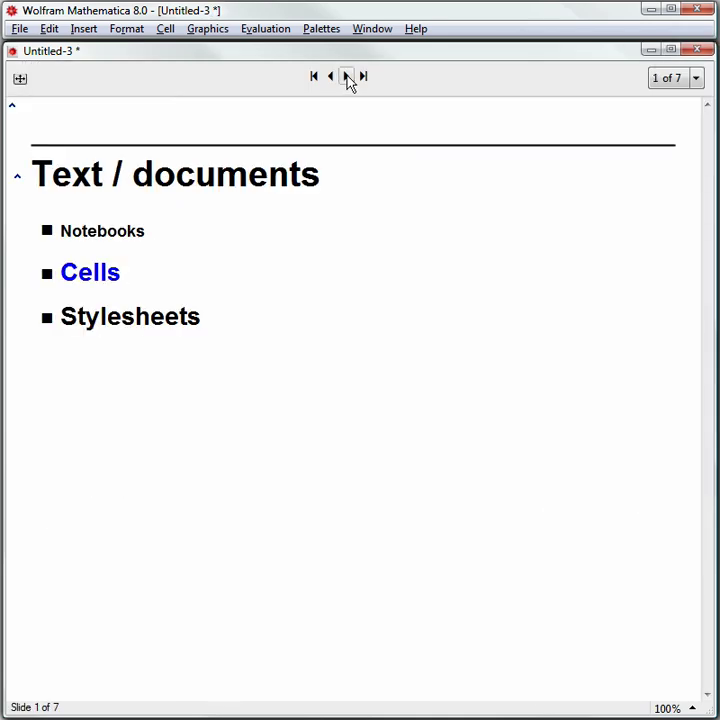
{"action": "left_click", "coordinate": [347, 77]}
{"action": "left_click", "coordinate": [347, 77]}
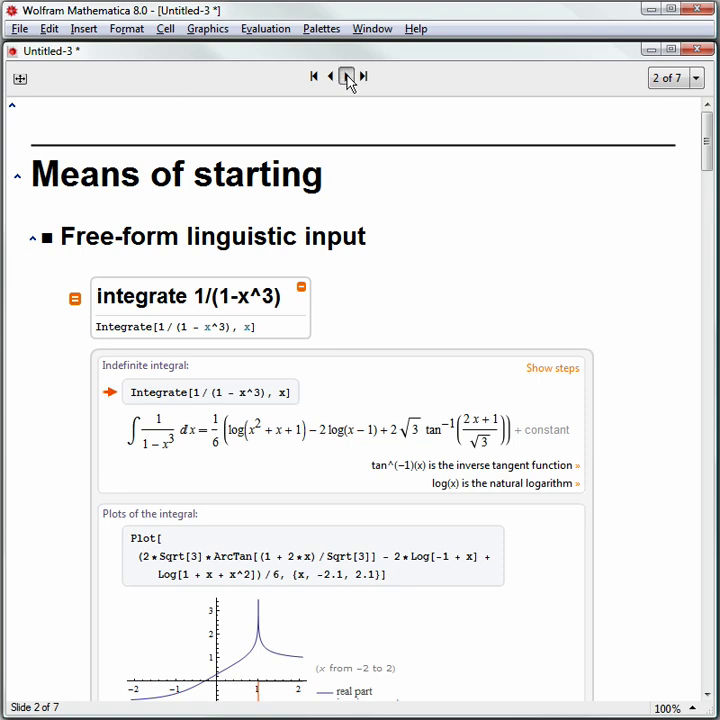
{"action": "left_click", "coordinate": [347, 77]}
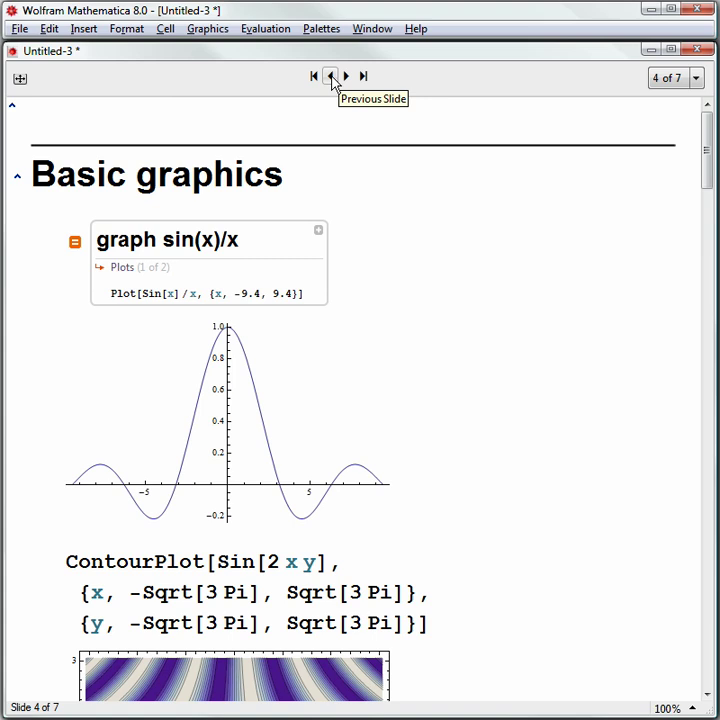
- Return to Basic Calculations and evaluate 224/242482, giving 112/121241
{"action": "left_click", "coordinate": [331, 77]}
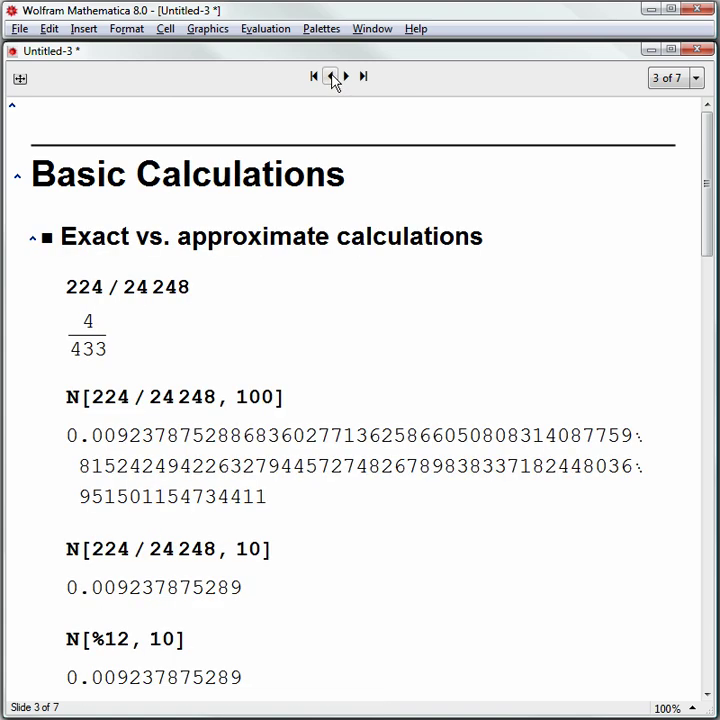
{"action": "left_click_drag", "start_coordinate": [60, 287], "coordinate": [194, 287]}
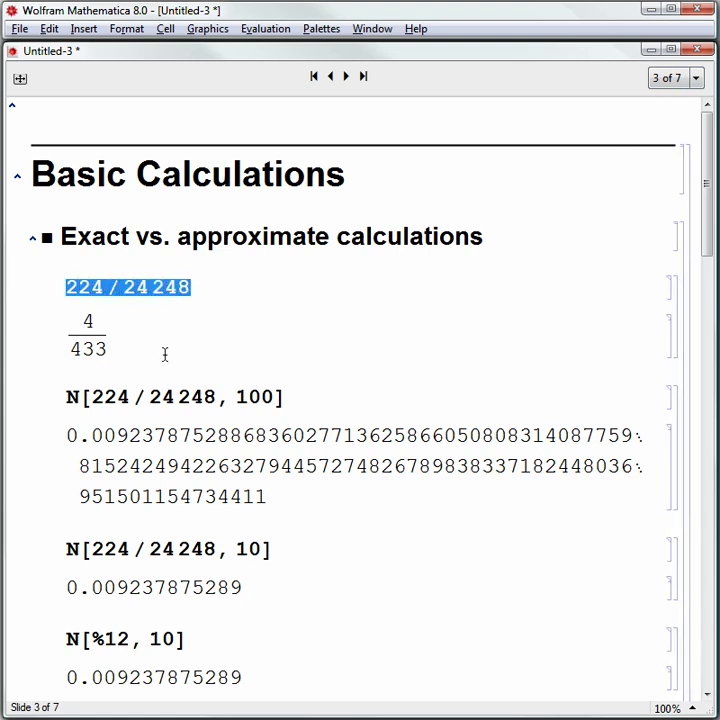
{"action": "left_click", "coordinate": [193, 287]}
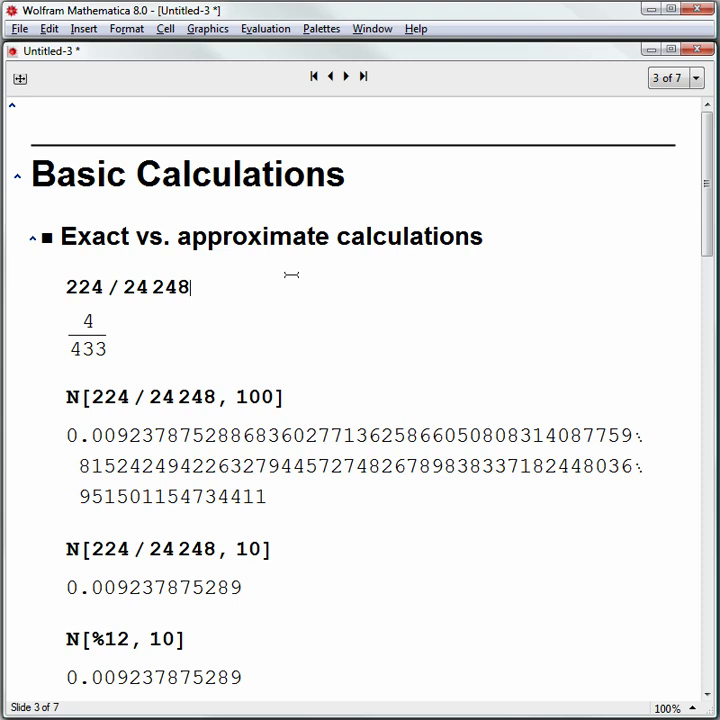
{"action": "type", "text": "2"}
{"action": "key", "text": "shift+Return"}
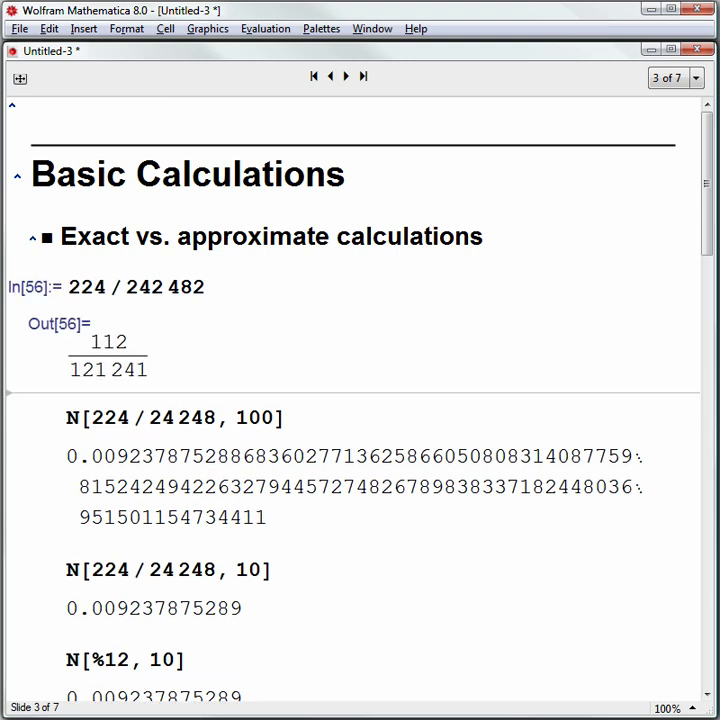
- Evaluate N[%] to get the decimal value 0.00092378
{"action": "left_click", "coordinate": [159, 393]}
{"action": "type", "text": "N"}
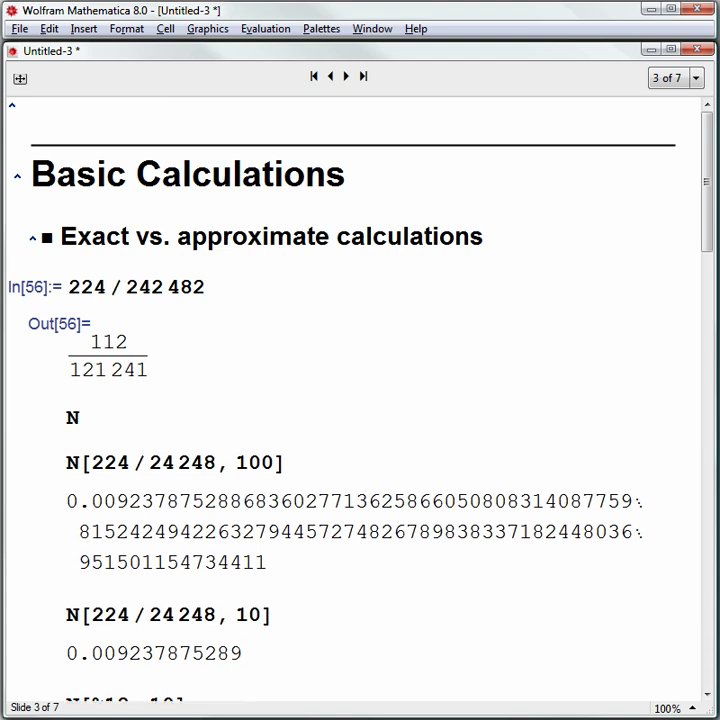
{"action": "type", "text": "[%]"}
{"action": "key", "text": "shift+Return"}
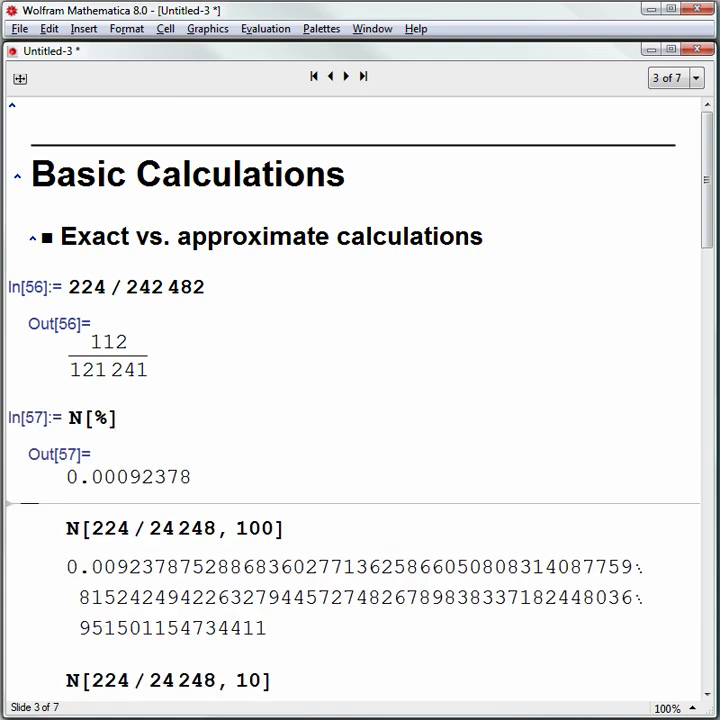
- Advance to the final slide, 7 of 7, Presentations
{"action": "left_click", "coordinate": [347, 77]}
{"action": "left_click", "coordinate": [347, 77]}
{"action": "left_click", "coordinate": [347, 77]}
{"action": "left_click", "coordinate": [347, 77]}
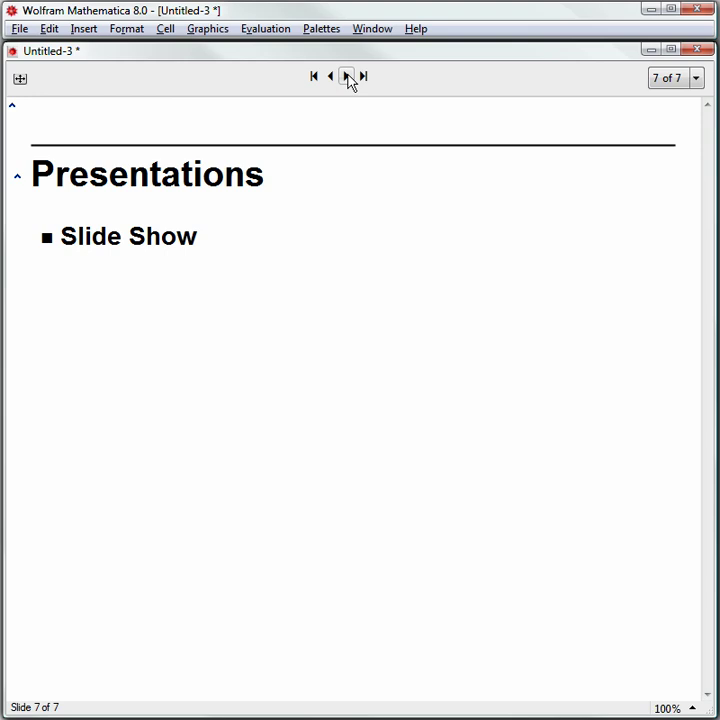
- Add a bulleted item 'Traditional form for results' beneath Slide Show
{"action": "left_click", "coordinate": [262, 257]}
{"action": "key", "text": "alt+7"}
{"action": "type", "text": "Traditional fo"}
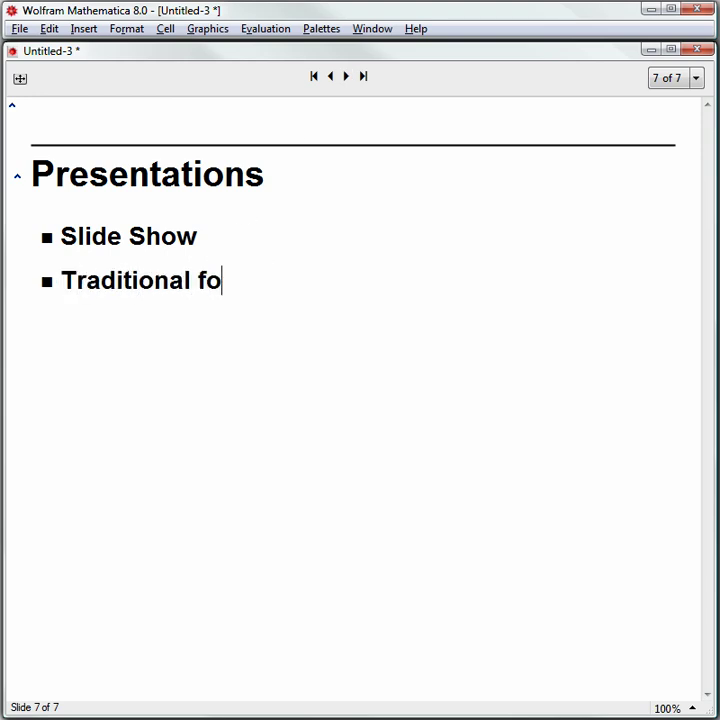
{"action": "type", "text": "rm for results"}
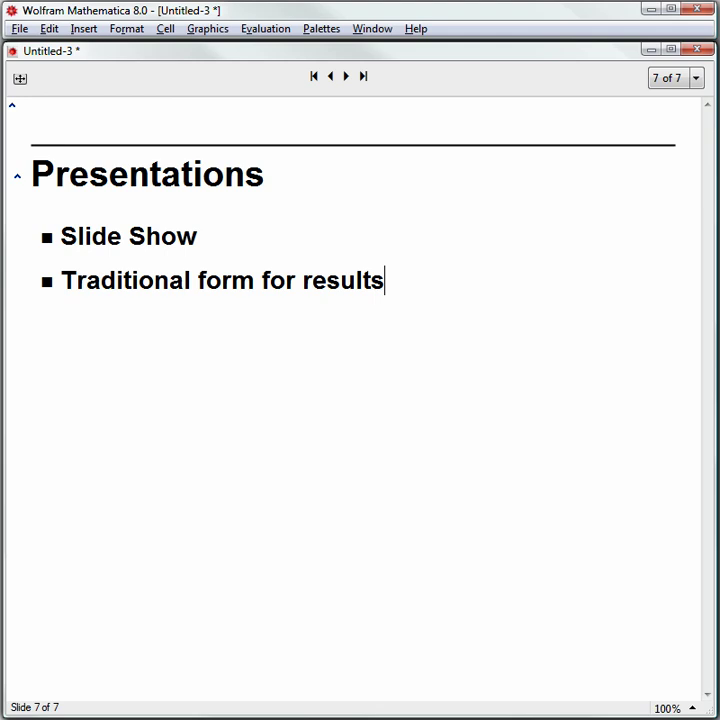
{"action": "left_click", "coordinate": [157, 360]}
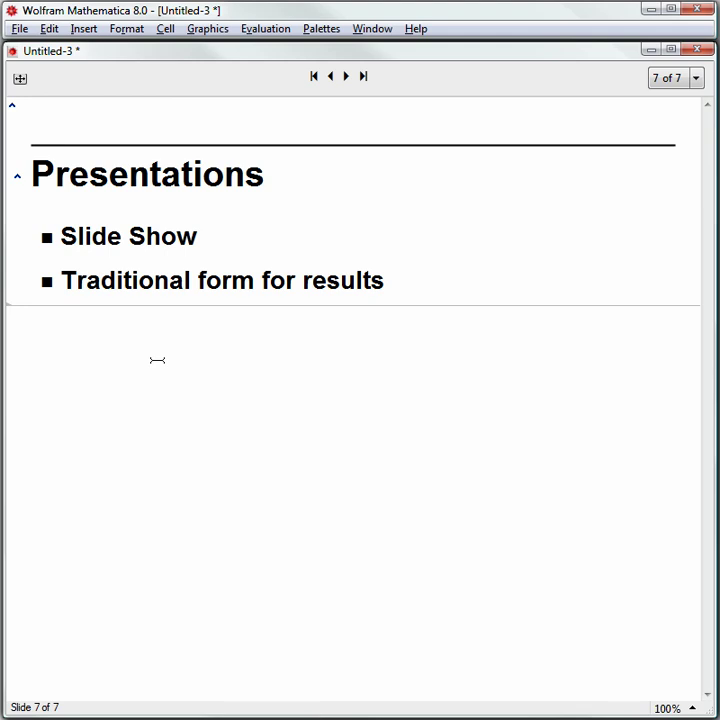
- Insert an indefinite integral template from the Basic Math Assistant's Calculus section
{"action": "left_click", "coordinate": [321, 29]}
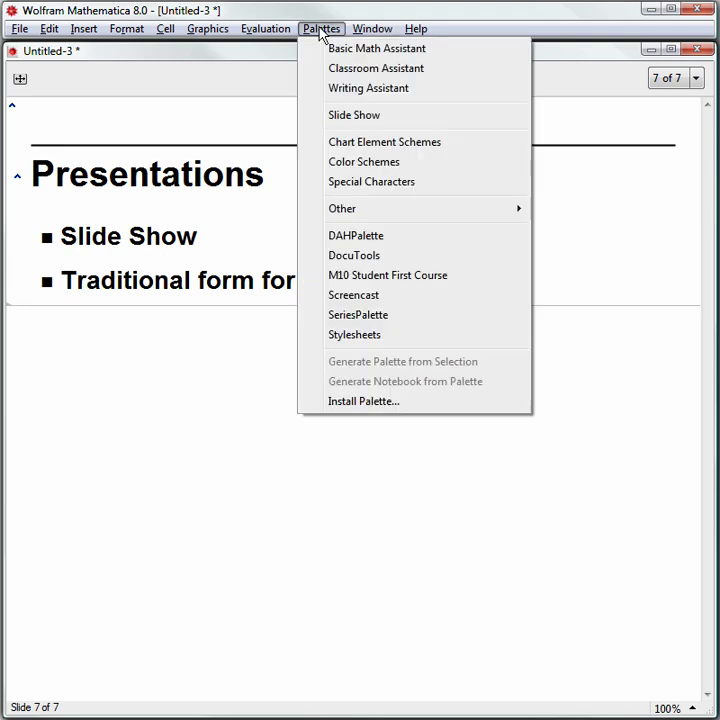
{"action": "left_click", "coordinate": [330, 47]}
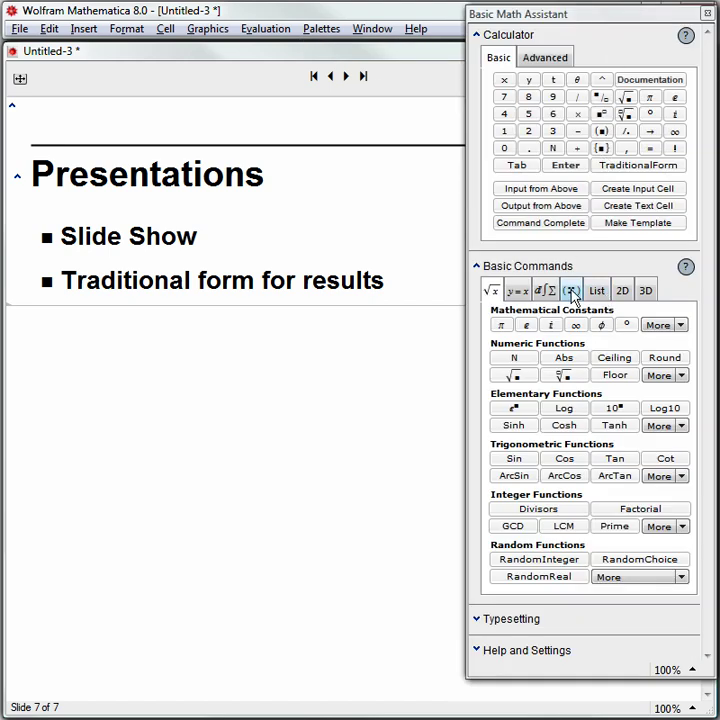
{"action": "left_click", "coordinate": [572, 292]}
{"action": "left_click", "coordinate": [548, 290]}
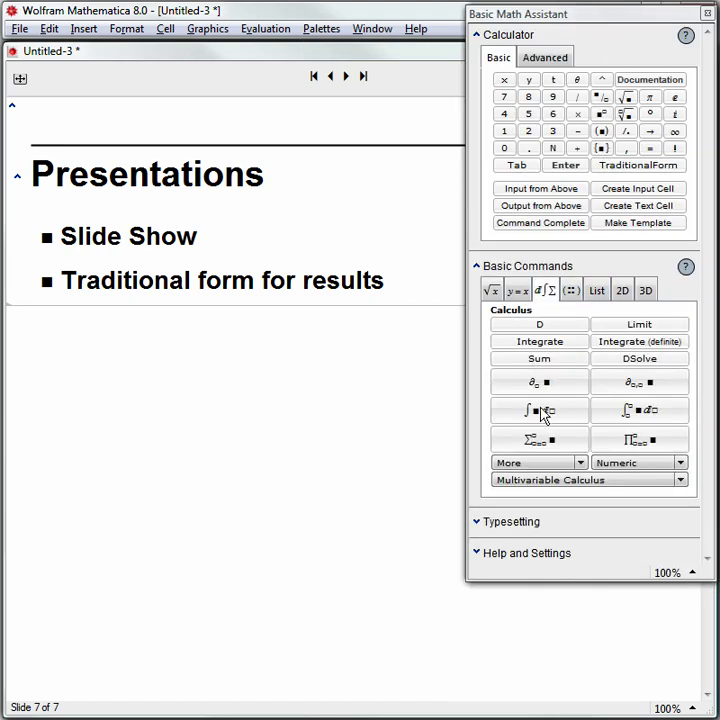
{"action": "left_click", "coordinate": [540, 411]}
{"action": "left_click_drag", "start_coordinate": [547, 20], "coordinate": [719, 26]}
- Fill in 1/(1-x^3) with variable x and evaluate the integral
{"action": "type", "text": "1"}
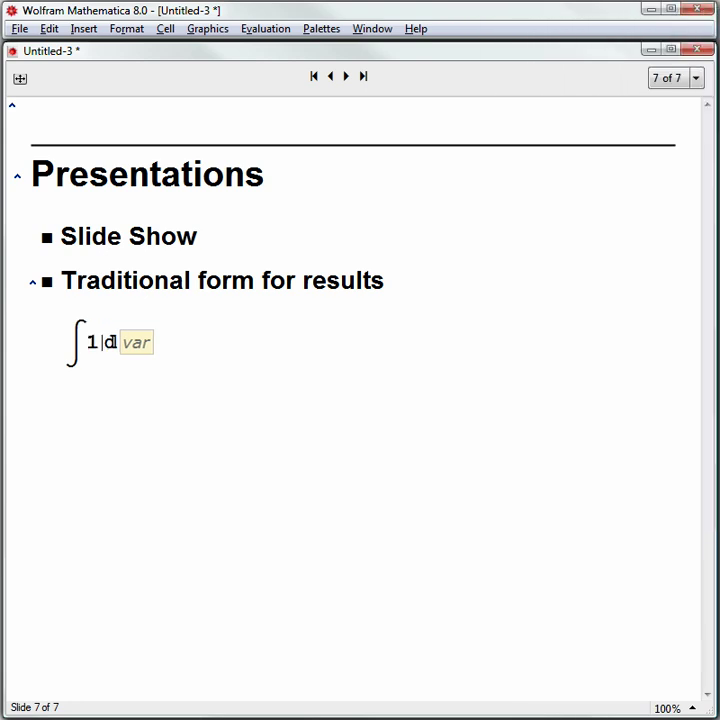
{"action": "type", "text": "/("}
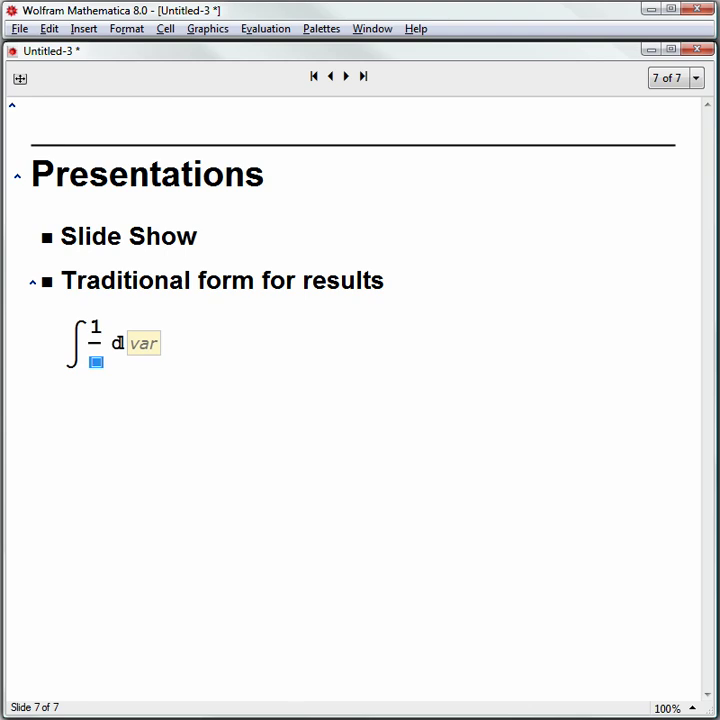
{"action": "type", "text": "1 - x"}
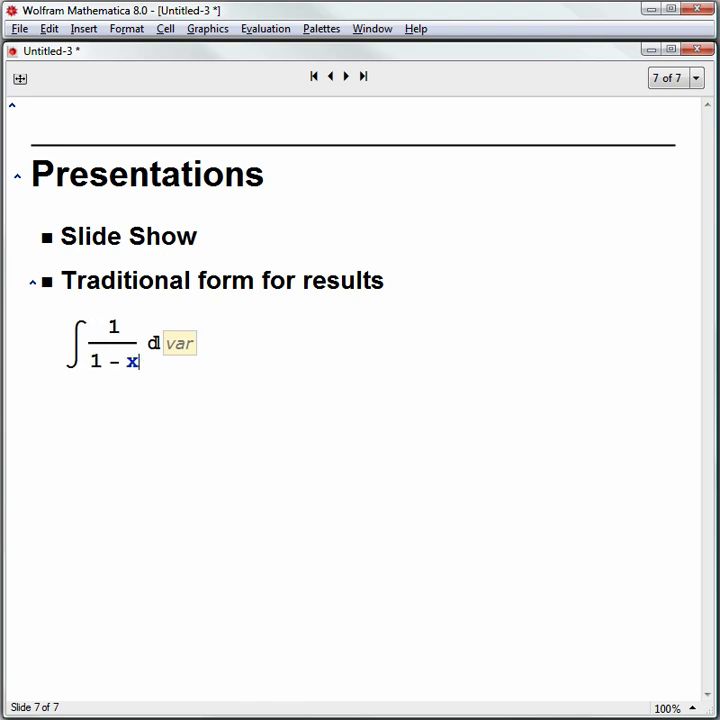
{"action": "key", "text": "ctrl+6"}
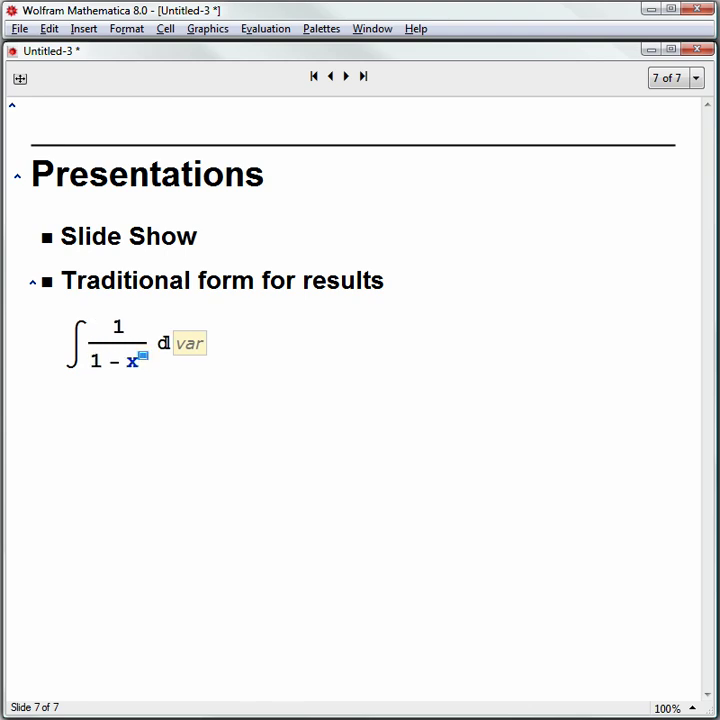
{"action": "type", "text": "3"}
{"action": "key", "text": "Tab"}
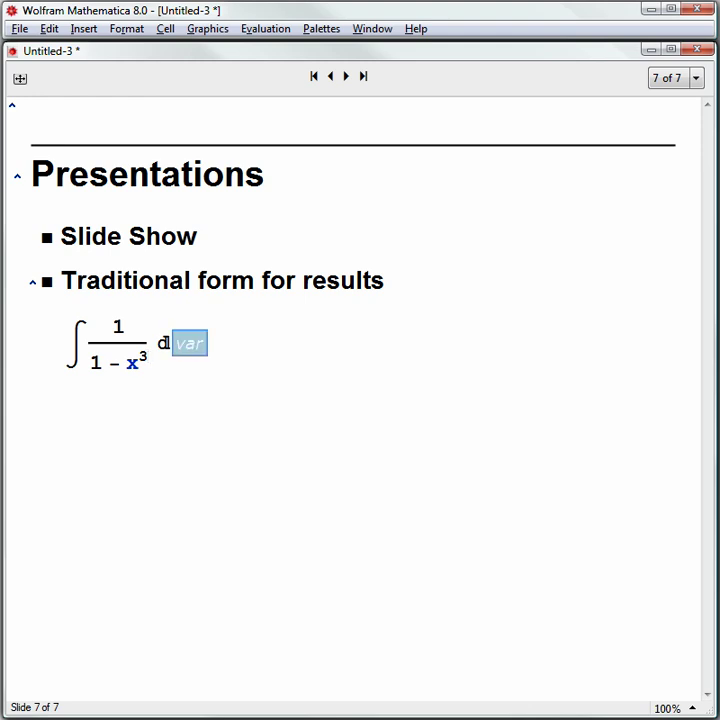
{"action": "type", "text": "x"}
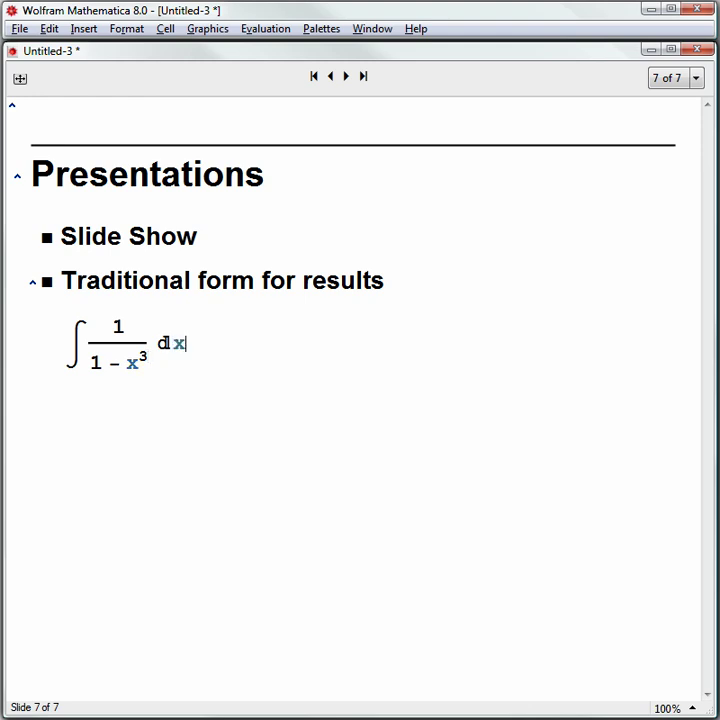
{"action": "key", "text": "shift+Return"}
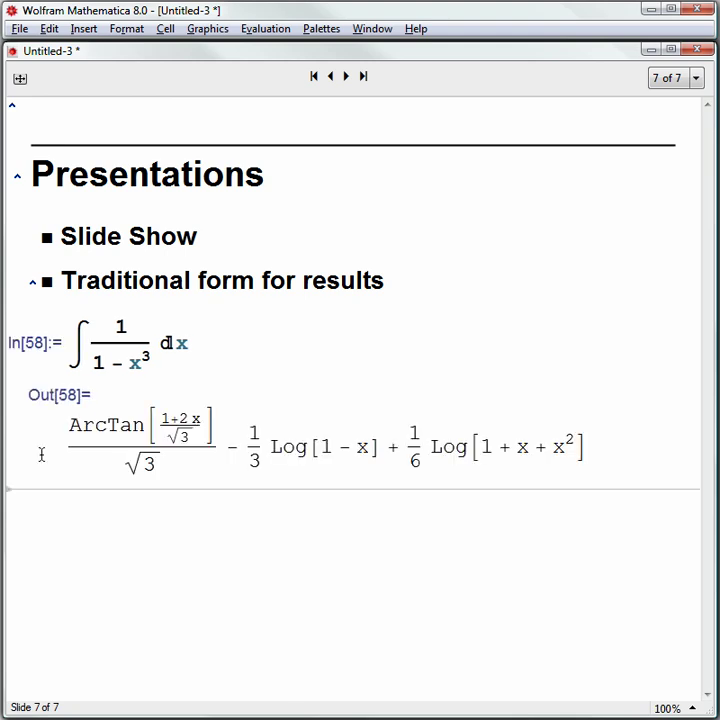
{"action": "left_click_drag", "start_coordinate": [70, 423], "coordinate": [152, 432]}
{"action": "double_click", "coordinate": [152, 430]}
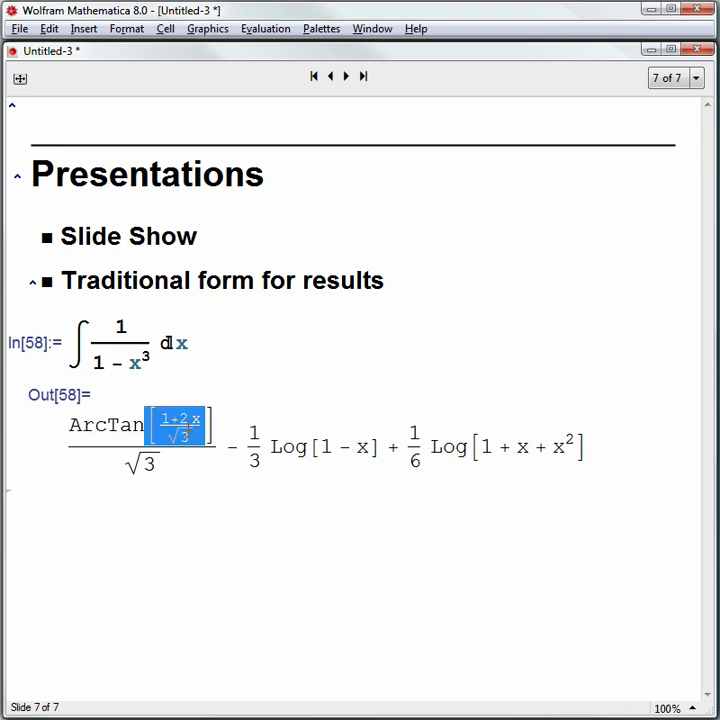
{"action": "left_click", "coordinate": [627, 450]}
{"action": "left_click_drag", "start_coordinate": [627, 450], "coordinate": [104, 428]}
{"action": "left_click", "coordinate": [104, 428]}
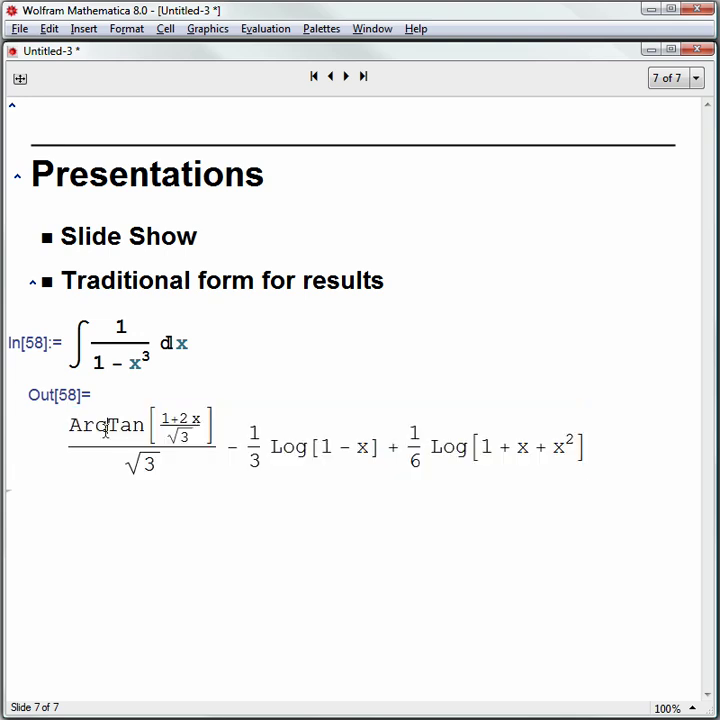
{"action": "left_click_drag", "start_coordinate": [58, 236], "coordinate": [206, 238]}
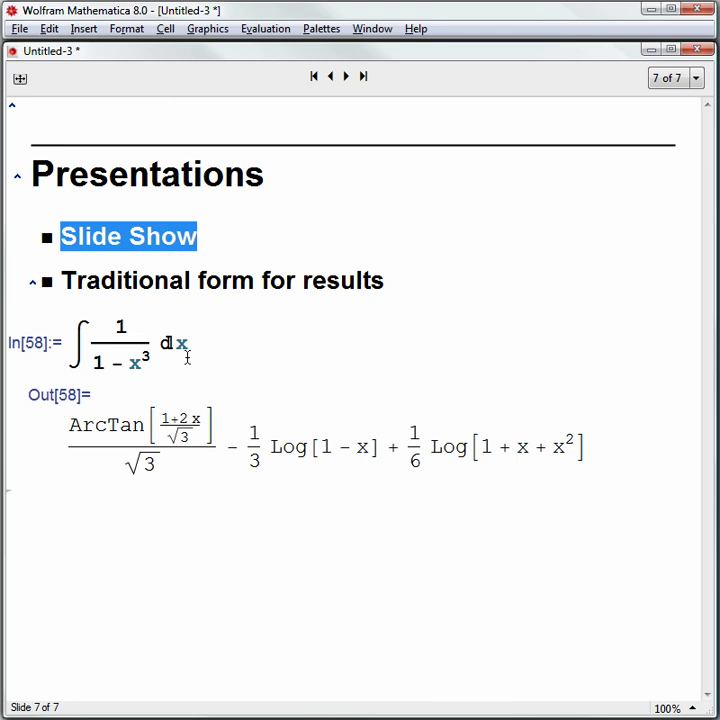
{"action": "left_click", "coordinate": [603, 455]}
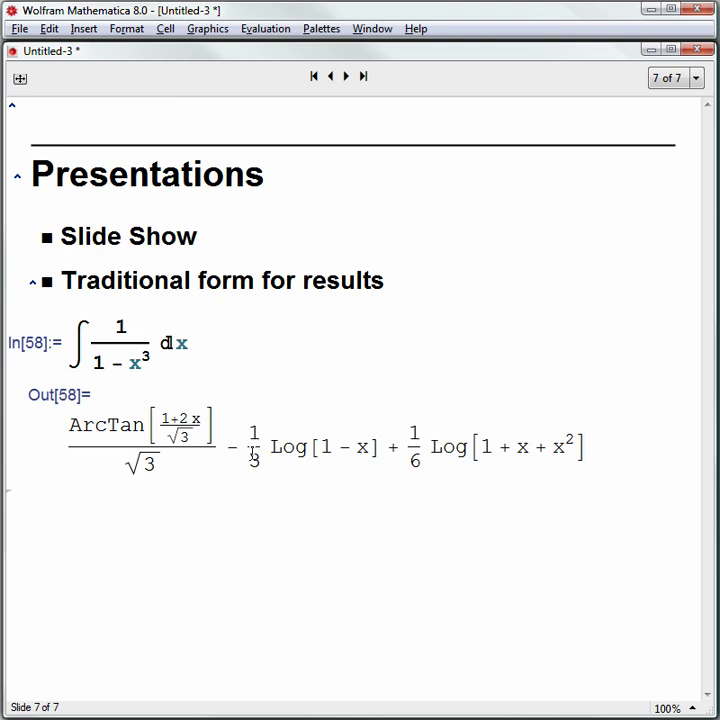
- Set new output cells to TraditionalForm in Evaluation preferences, then re-evaluate the integral
{"action": "left_click", "coordinate": [51, 29]}
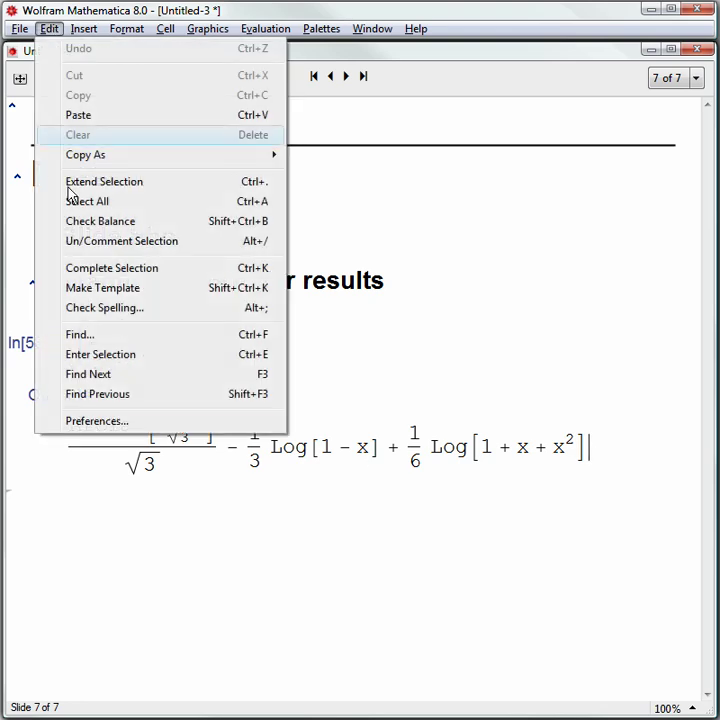
{"action": "left_click", "coordinate": [102, 420]}
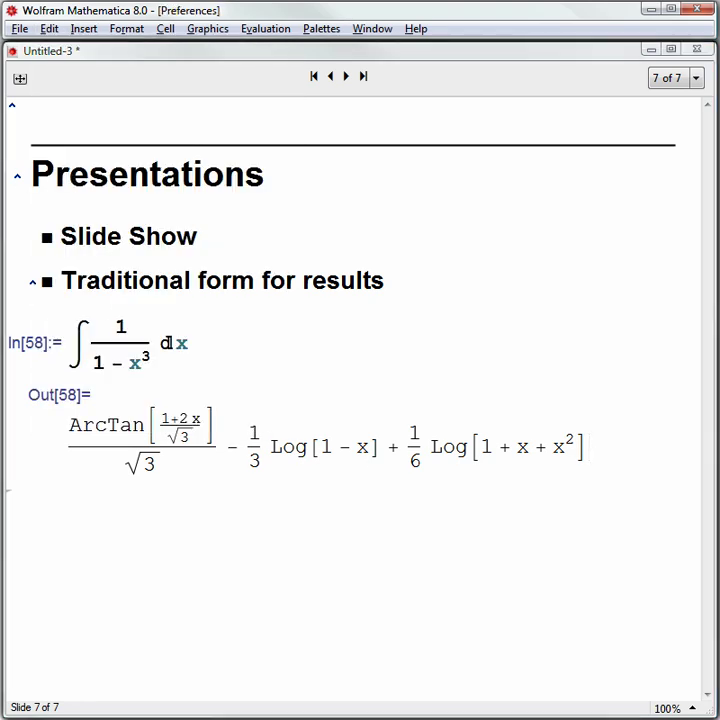
{"action": "left_click", "coordinate": [86, 124]}
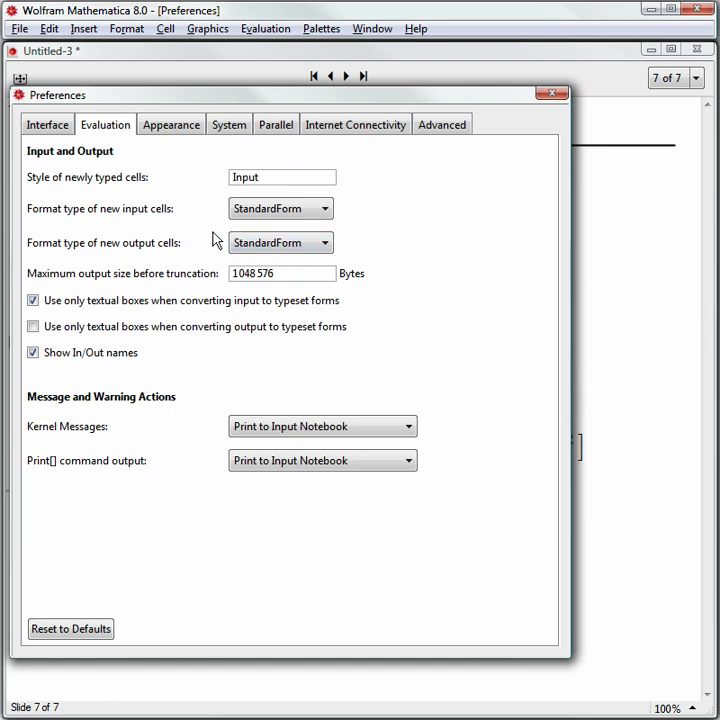
{"action": "left_click", "coordinate": [333, 249]}
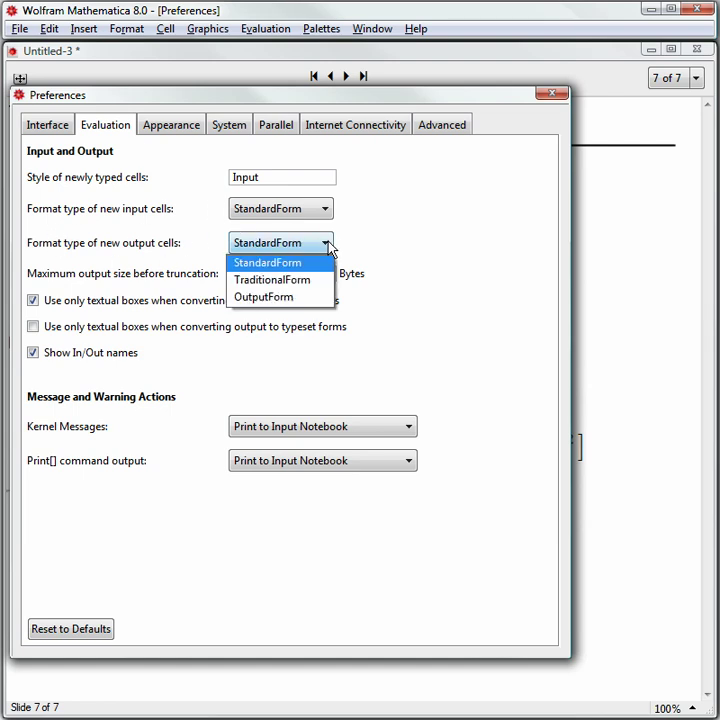
{"action": "left_click", "coordinate": [295, 287]}
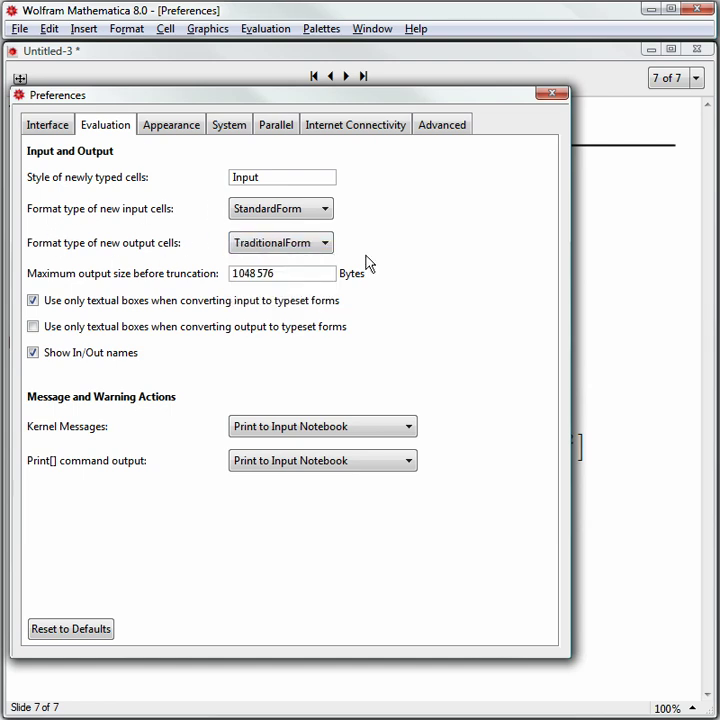
{"action": "left_click", "coordinate": [551, 96]}
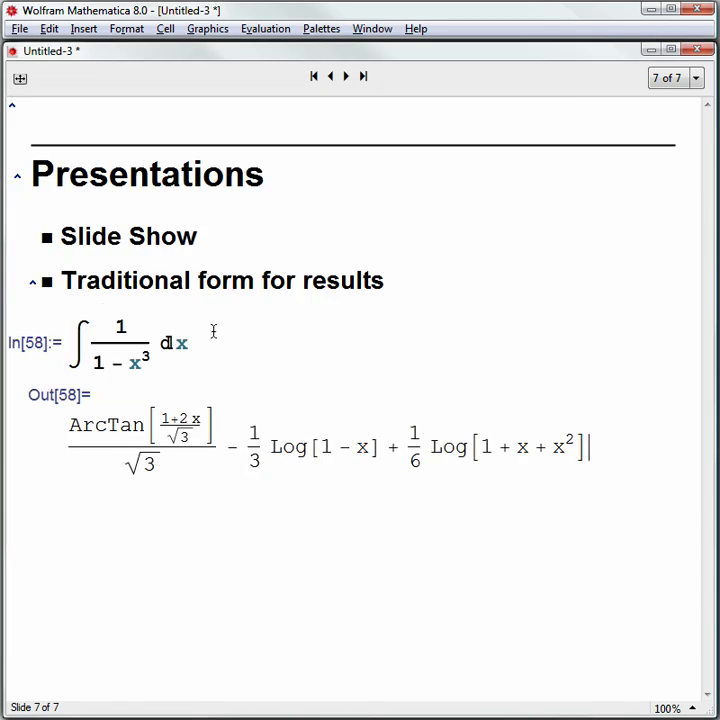
{"action": "left_click", "coordinate": [256, 336]}
{"action": "key", "text": "shift+Return"}
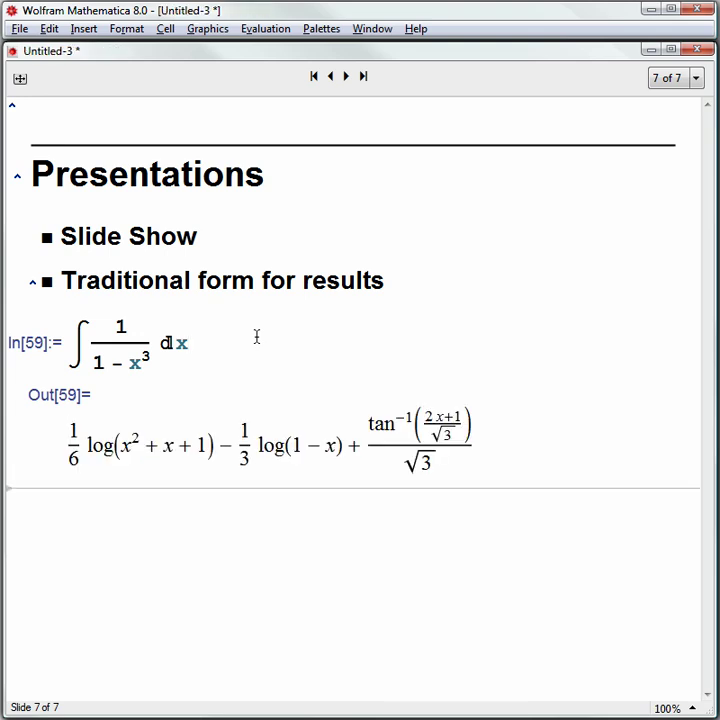